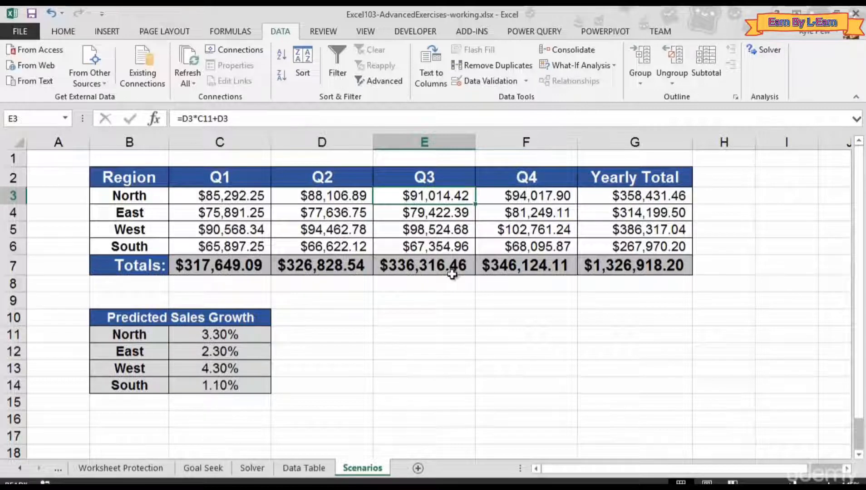
Step: Inspect the North and East Q1 values, the East Q2 and Q3 growth formulas, and the Predicted Sales Growth table
click(203, 196)
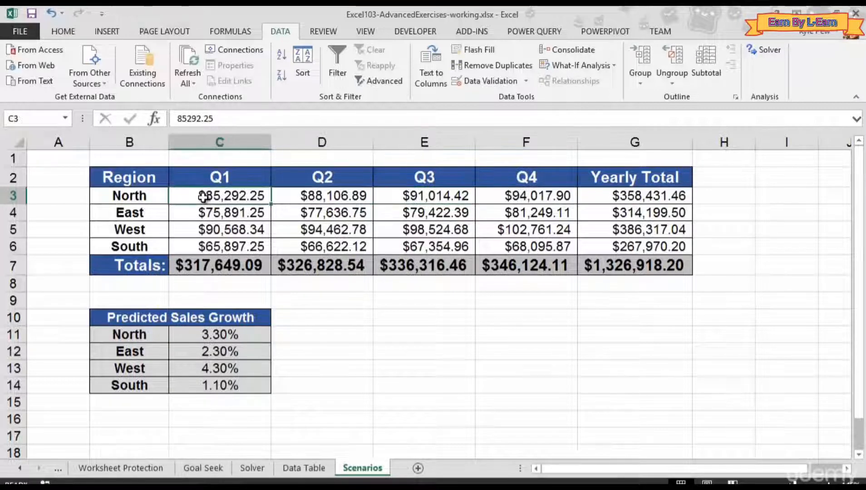
click(194, 213)
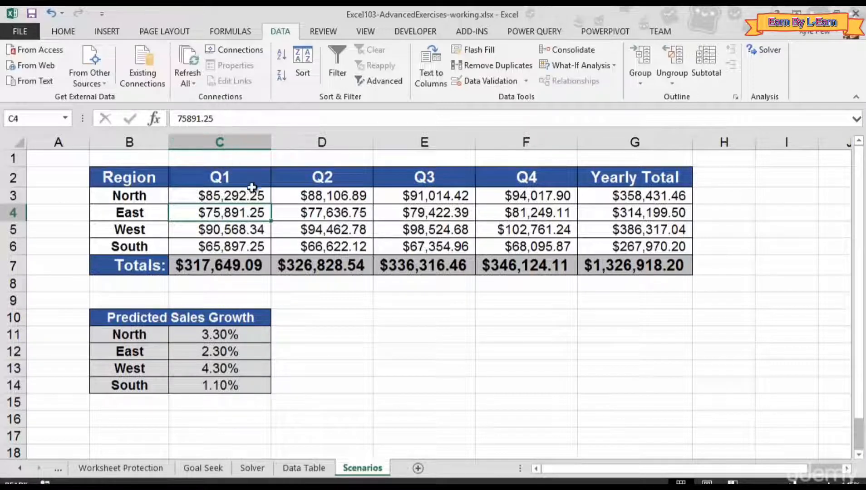
click(317, 212)
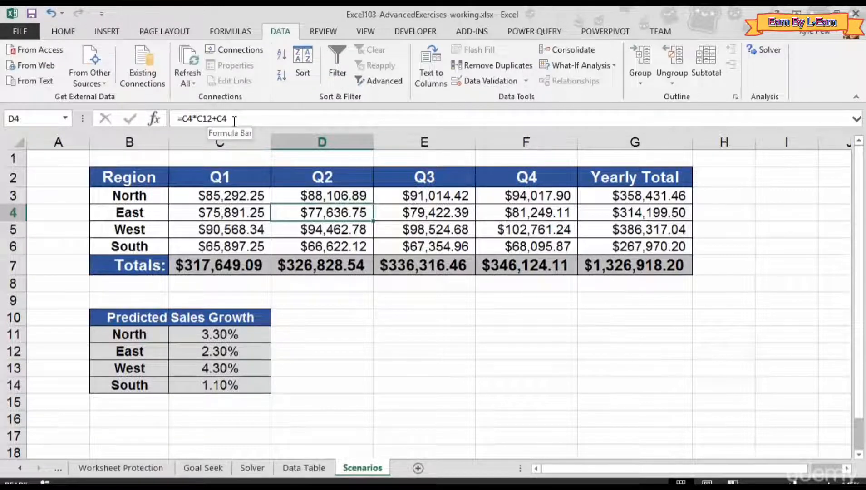
click(421, 217)
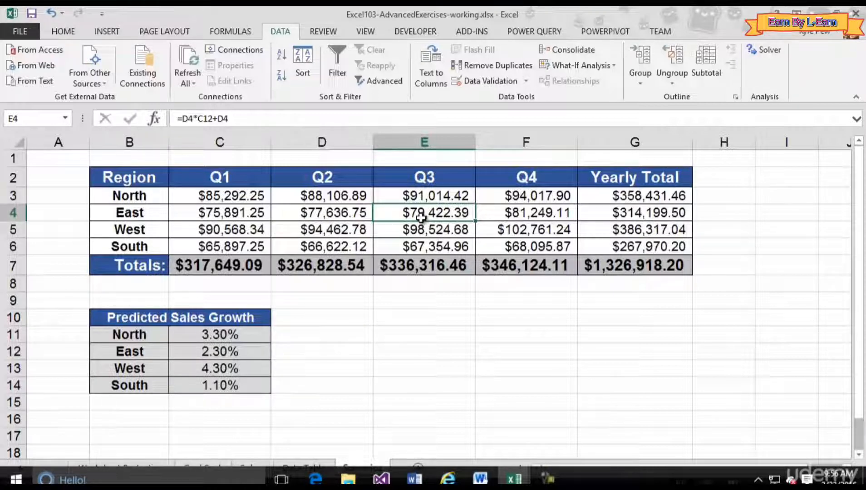
drag(128, 319, 186, 387)
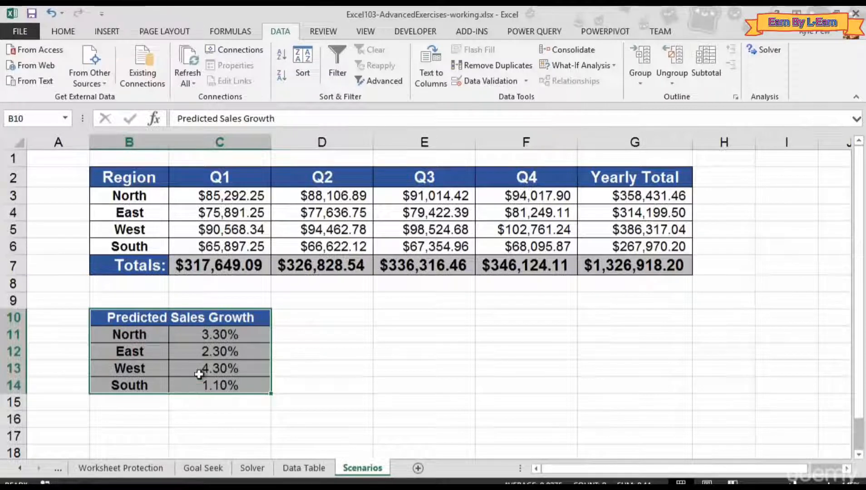
Step: Try a 5% predicted sales growth for North in C11, and undo the change
click(203, 339)
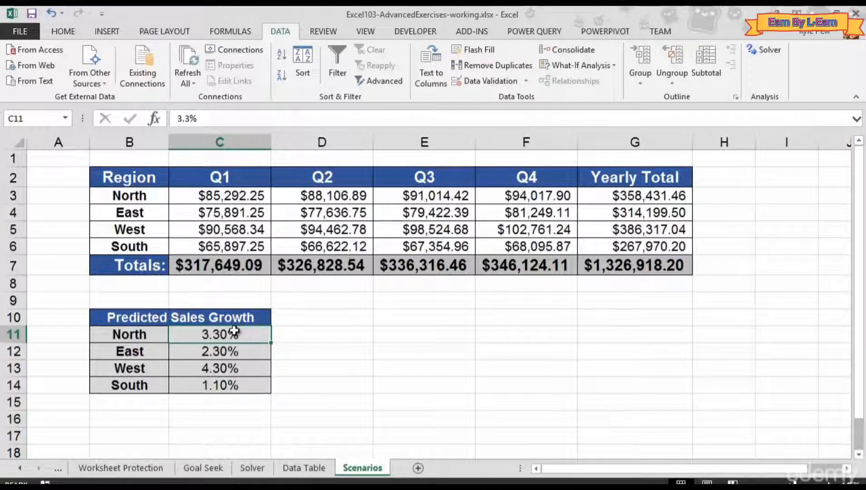
text(5%)
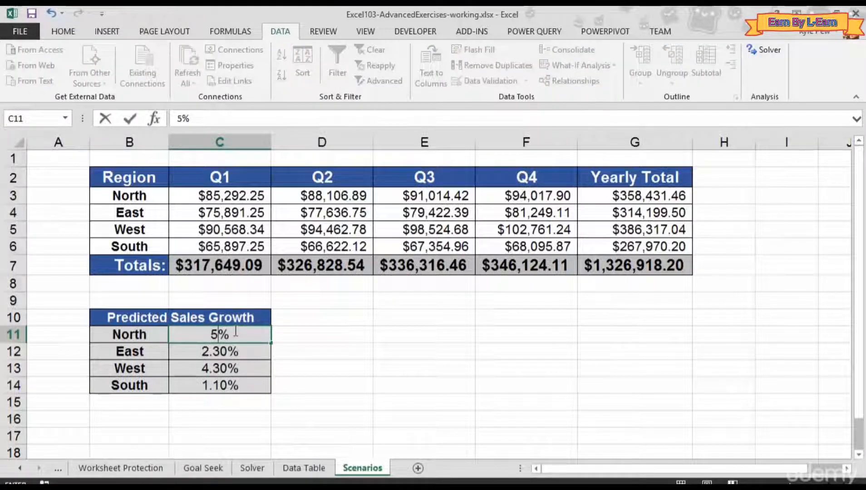
key(Return)
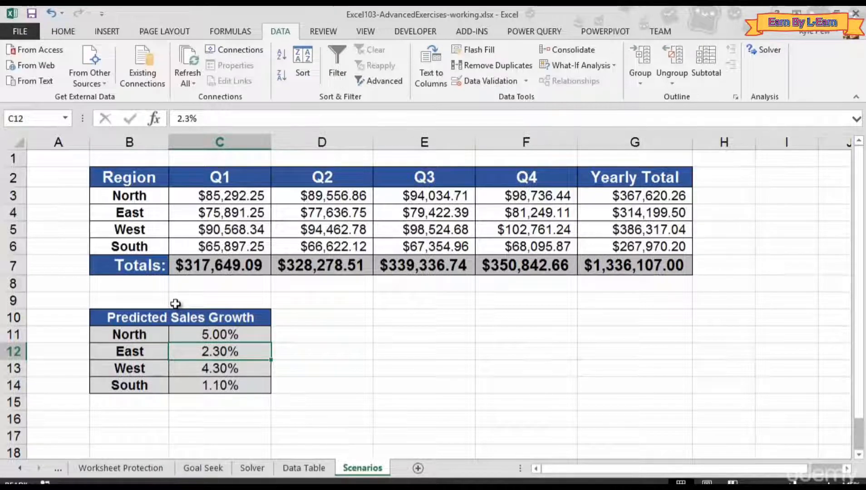
key(ctrl+z)
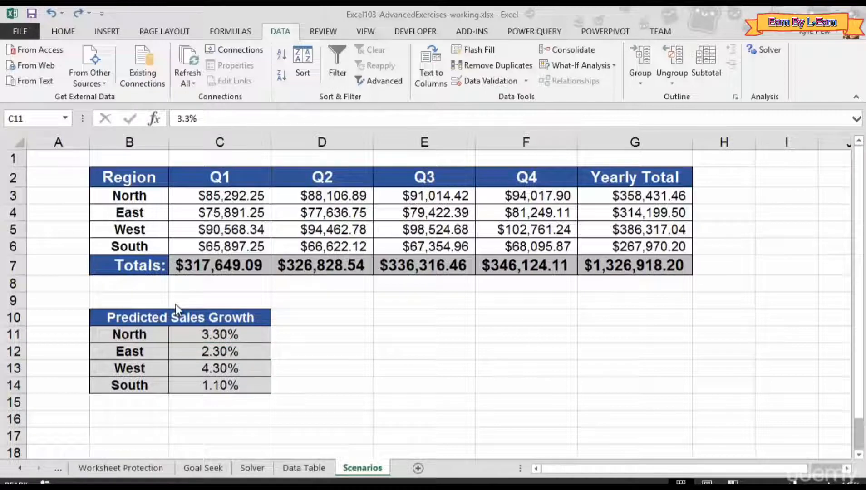
Step: Look at the Data Table worksheet and return to the Scenarios worksheet
key(ctrl+Page_Up)
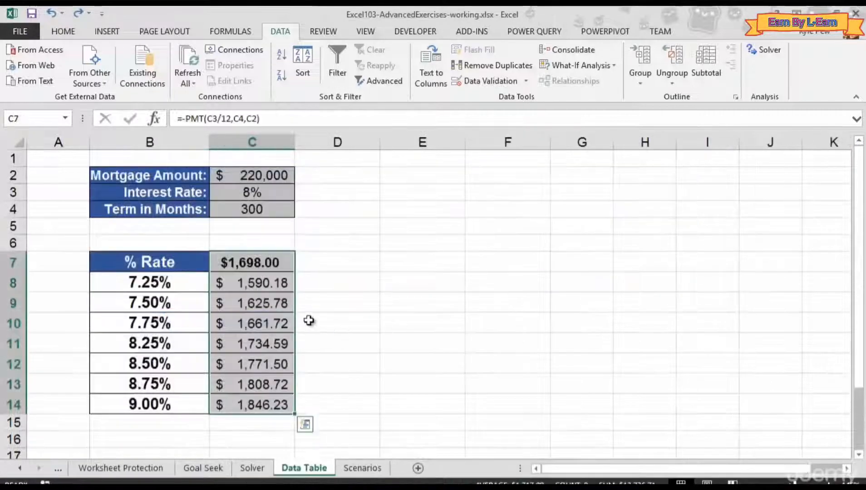
click(348, 471)
click(277, 335)
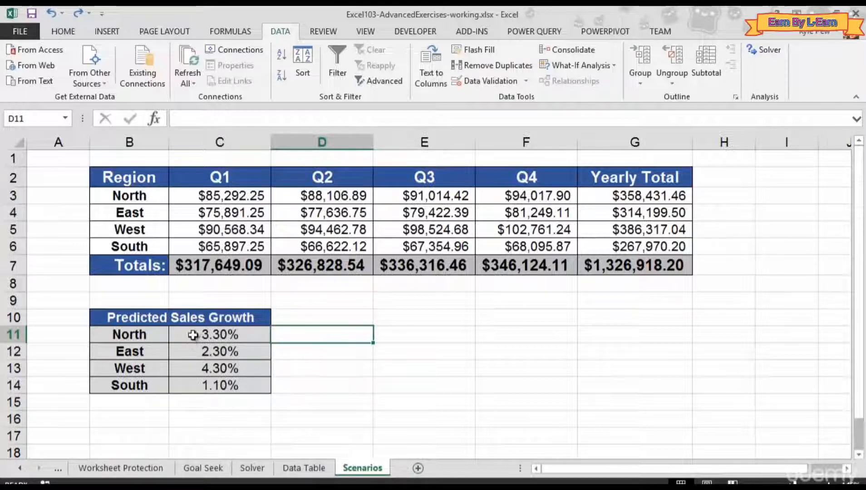
Step: Create a scenario named Default Scenario in Scenario Manager, with C11:C14 as changing cells and their existing growth rates as values
drag(189, 340, 191, 385)
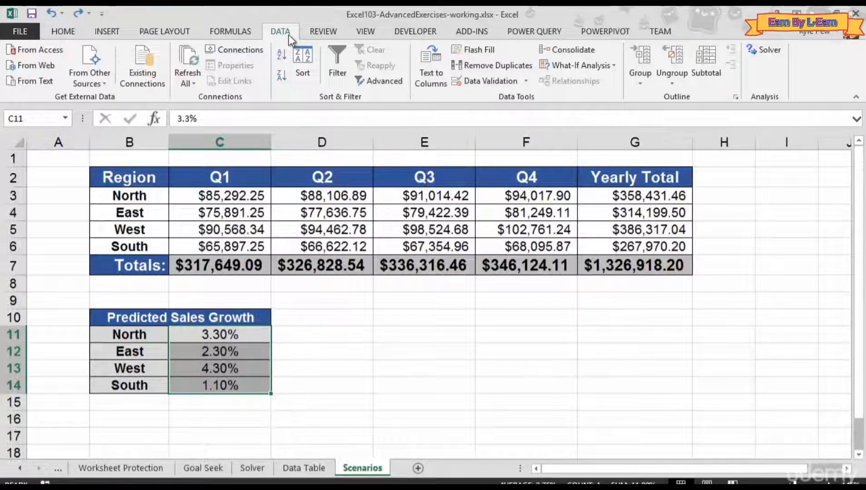
click(598, 69)
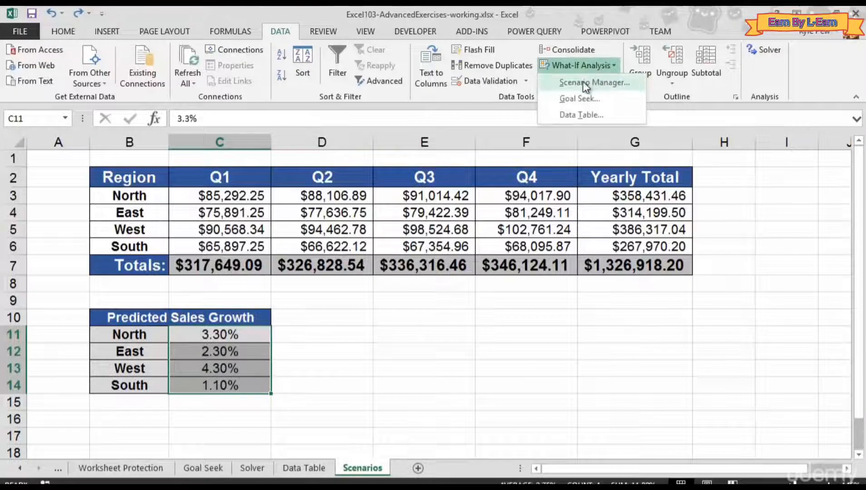
click(598, 86)
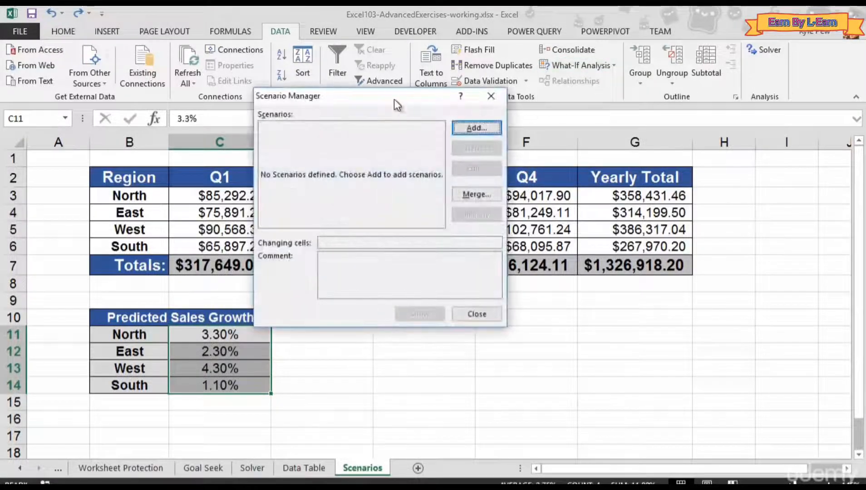
drag(355, 92, 395, 202)
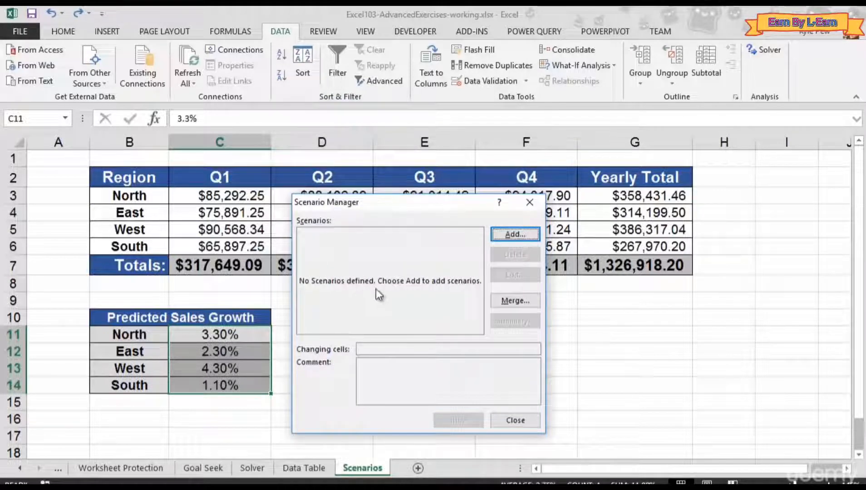
click(508, 235)
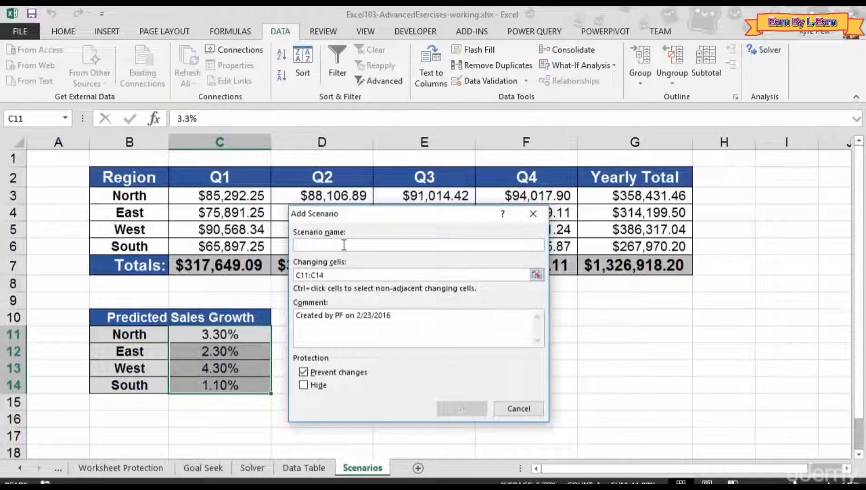
text(Default)
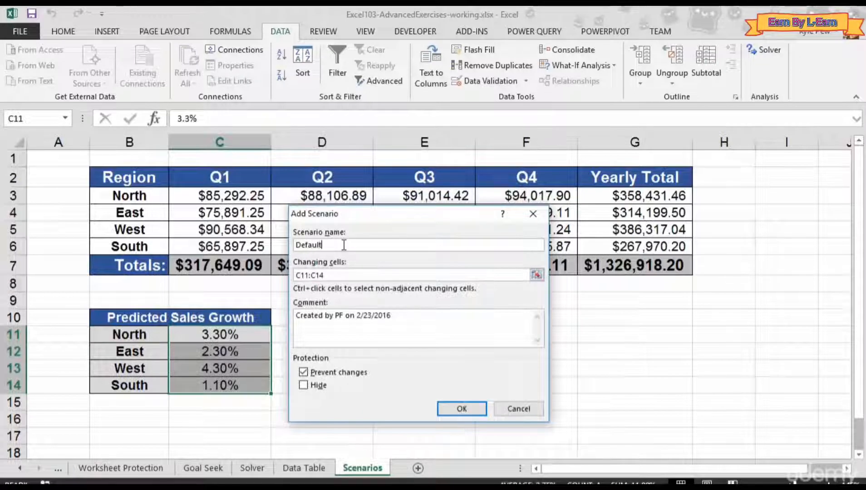
text( Scenario)
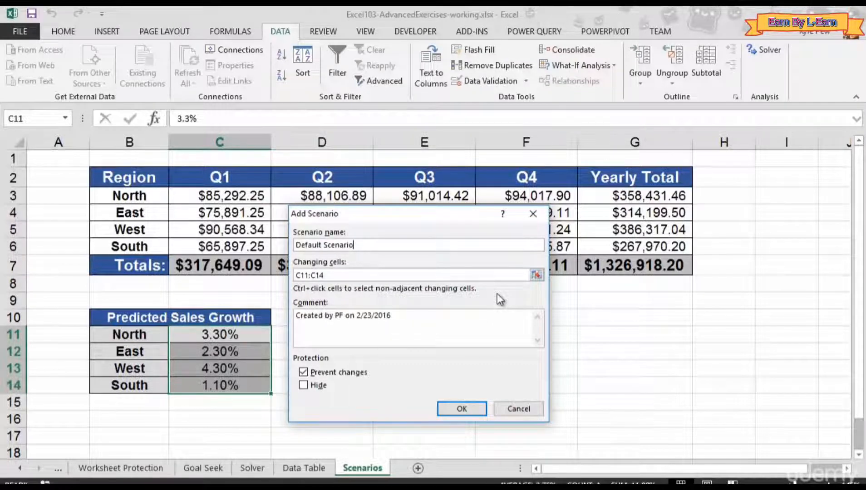
click(471, 412)
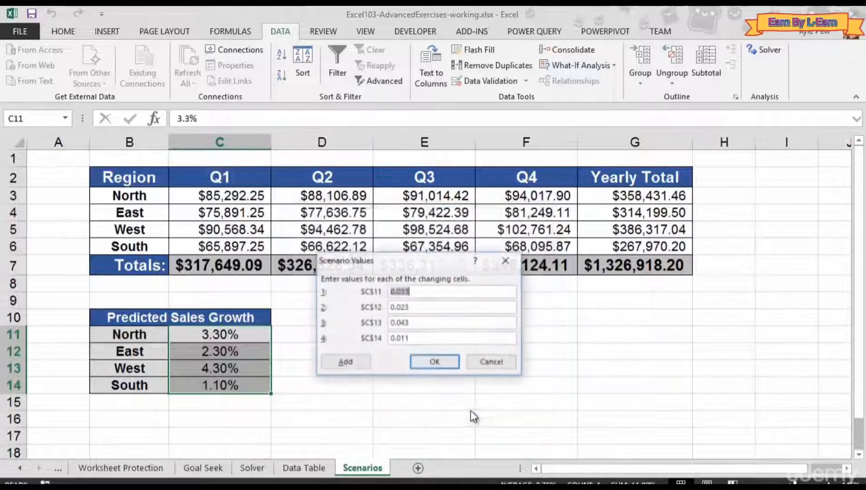
click(440, 362)
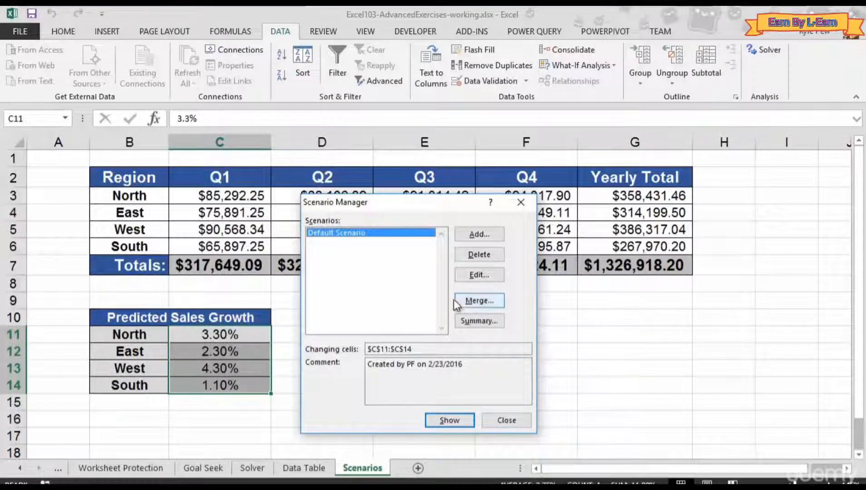
Step: Add a scenario named Best Case Scenario with C11:C14 as its changing cells
click(474, 237)
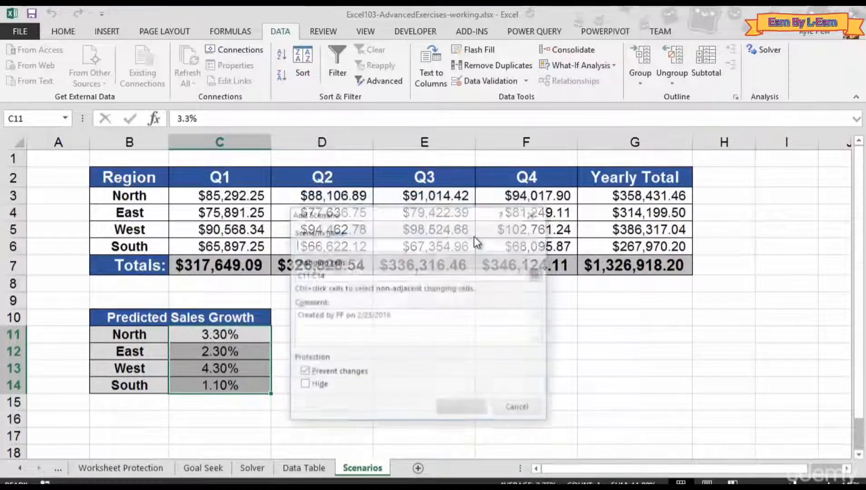
text(Be)
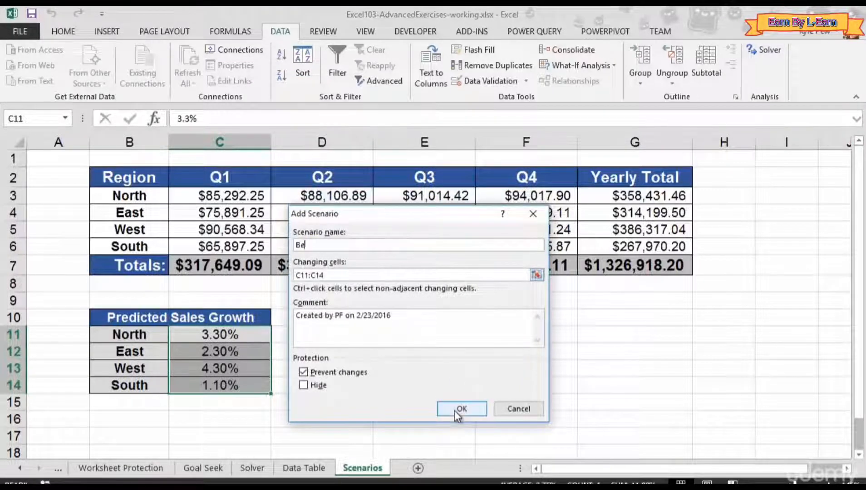
text(st Case Scenario)
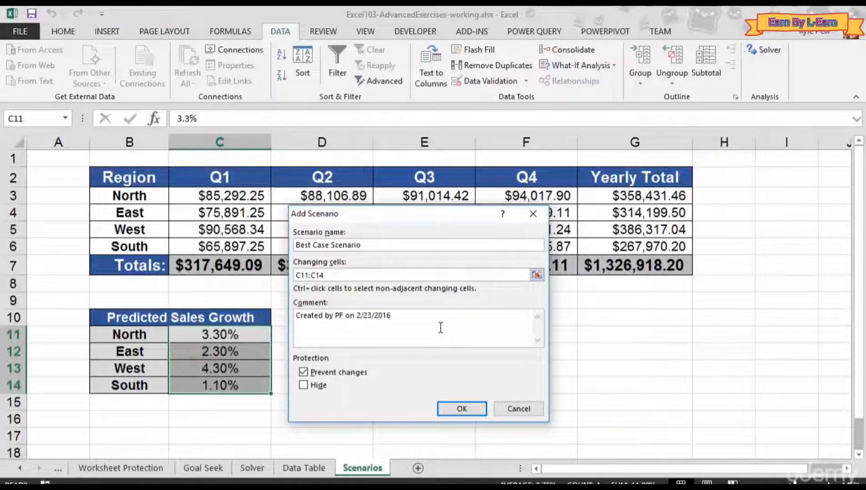
click(449, 410)
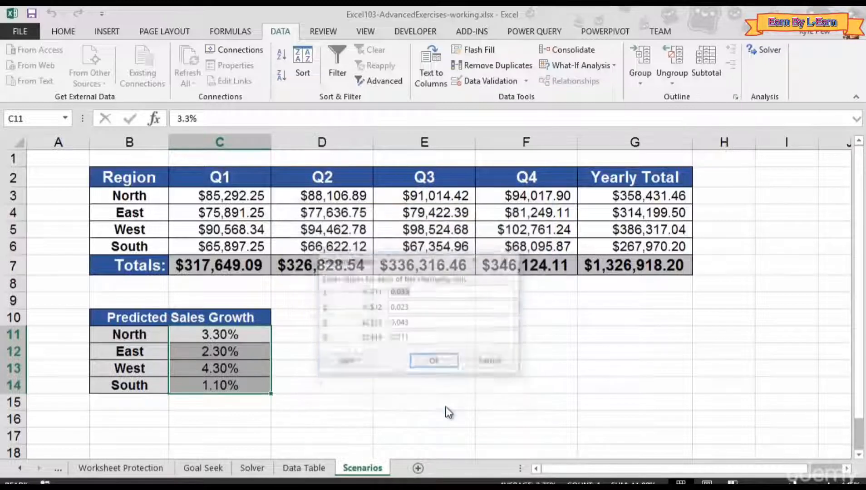
Step: Set the Best Case Scenario values to 0.05 for C11, 0.08 for C12, 0.065 for C13 and 0.03 for C14
drag(398, 276, 365, 299)
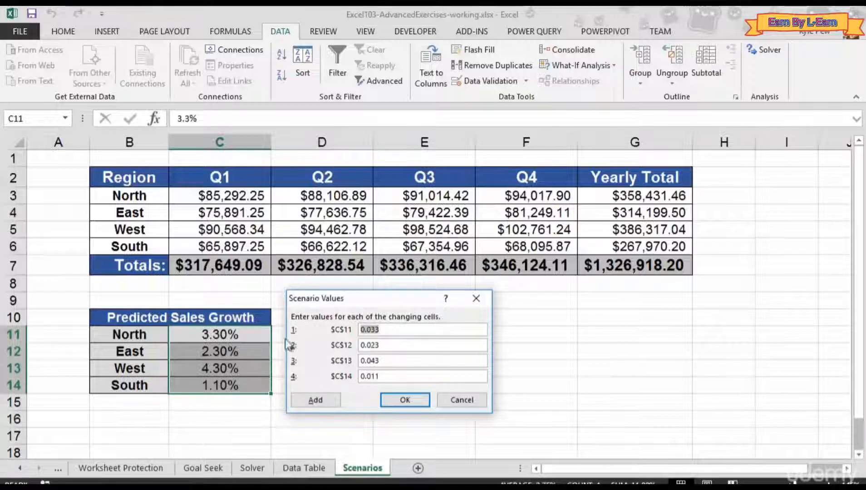
drag(368, 330, 382, 331)
text(5)
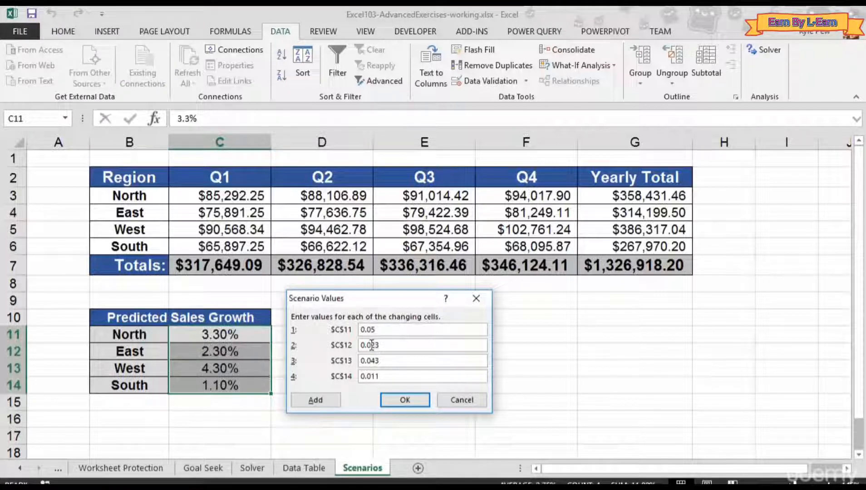
drag(368, 344, 383, 345)
text(8)
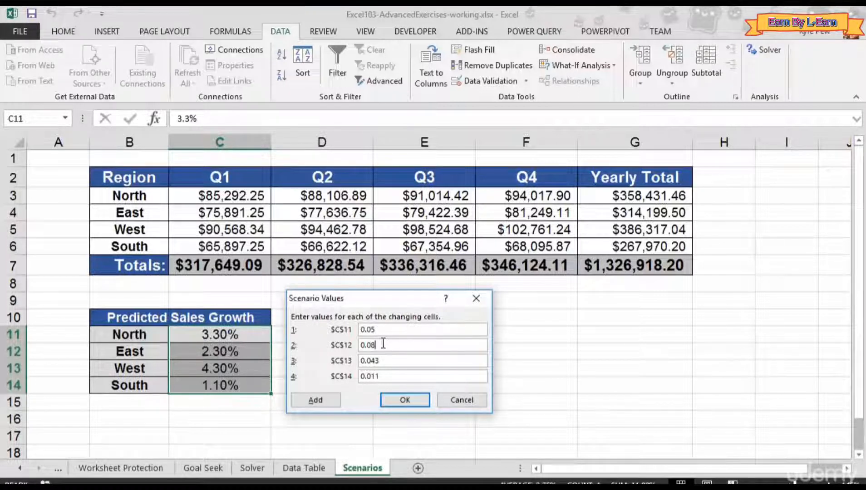
drag(373, 361, 378, 366)
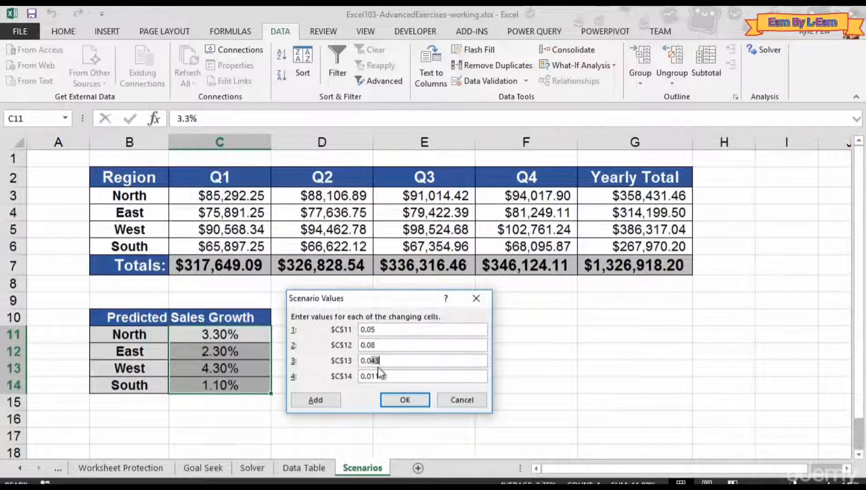
text(65)
drag(370, 377, 380, 381)
text(3)
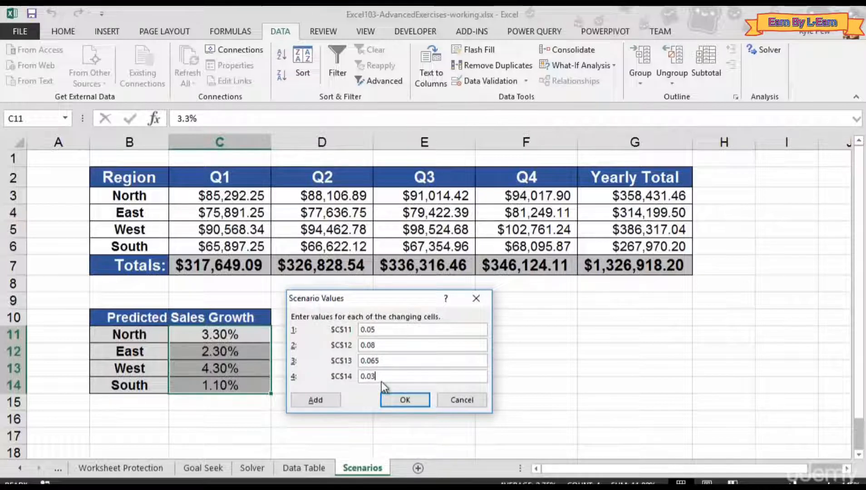
click(400, 401)
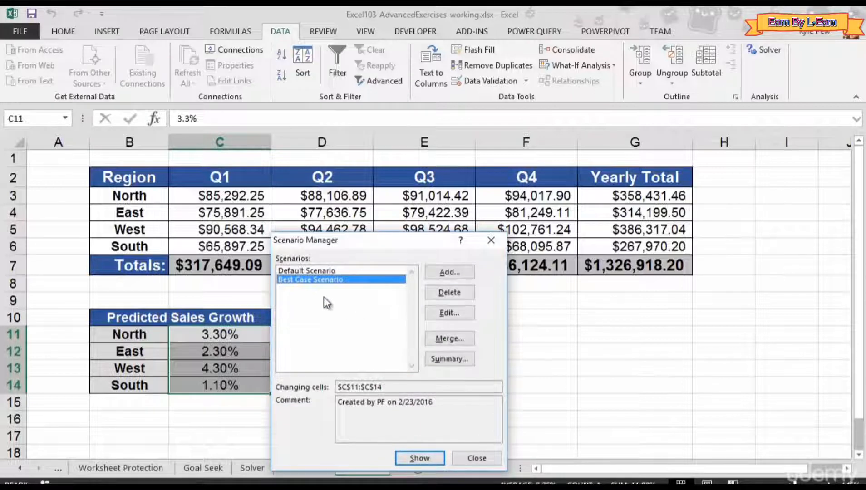
Step: Add a scenario named Worst Case Scenario with C11:C14 as its changing cells
click(455, 272)
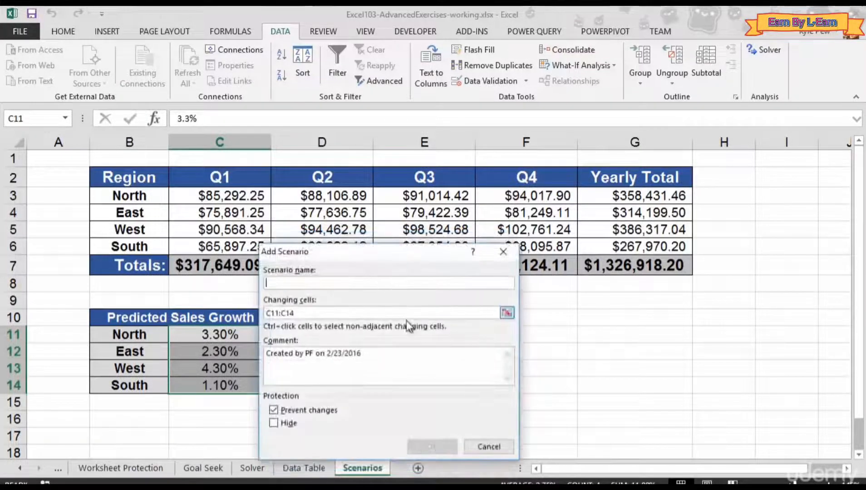
text(Worst Czase)
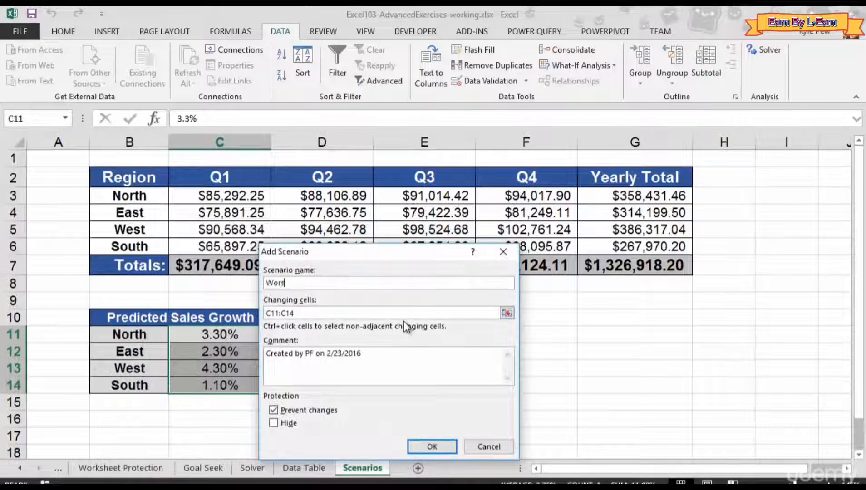
key(BackSpace)
key(BackSpace)
key(BackSpace)
key(BackSpace)
text(ase )
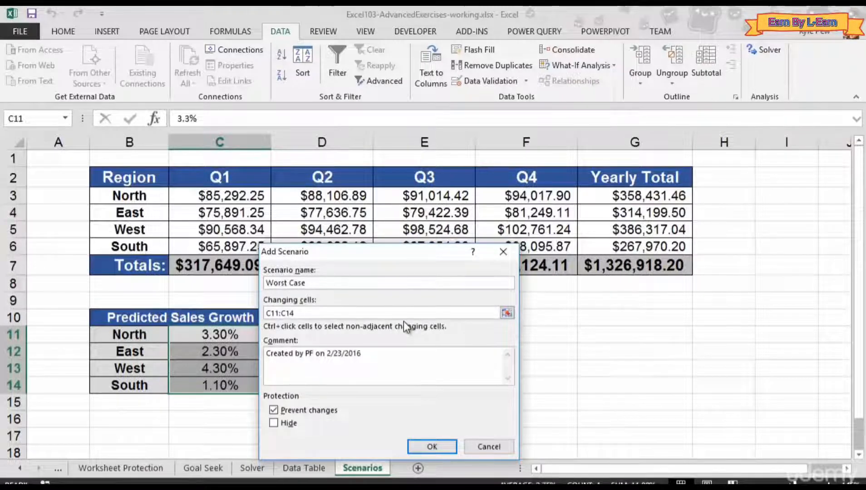
text(Scenario)
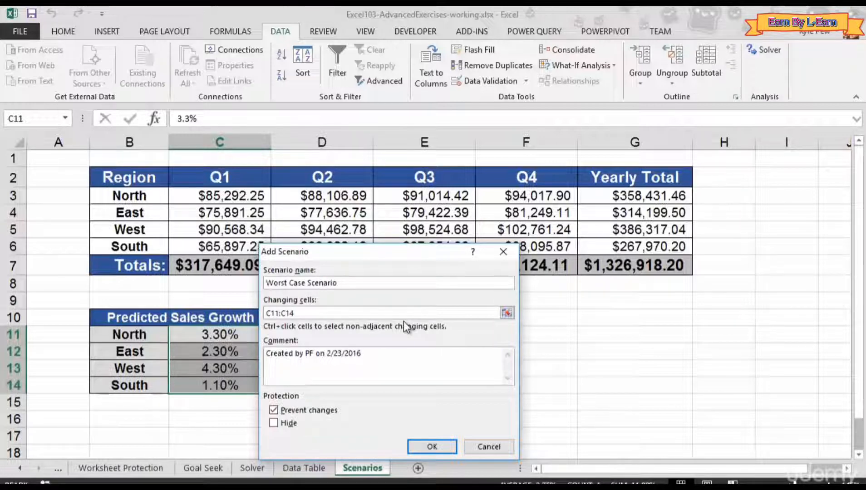
click(432, 446)
Step: Set the Worst Case Scenario values to 0.01 for each of C11, C12, C13 and C14
text(0.01)
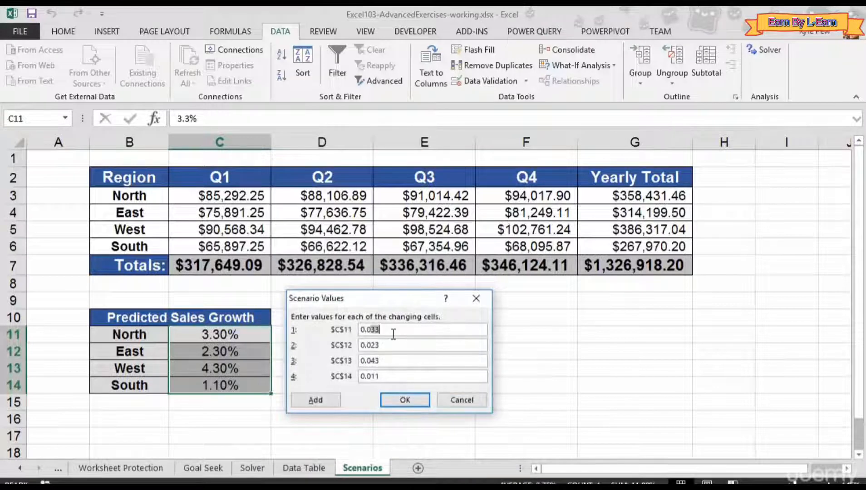
key(Tab)
key(Right)
key(BackSpace)
text(1)
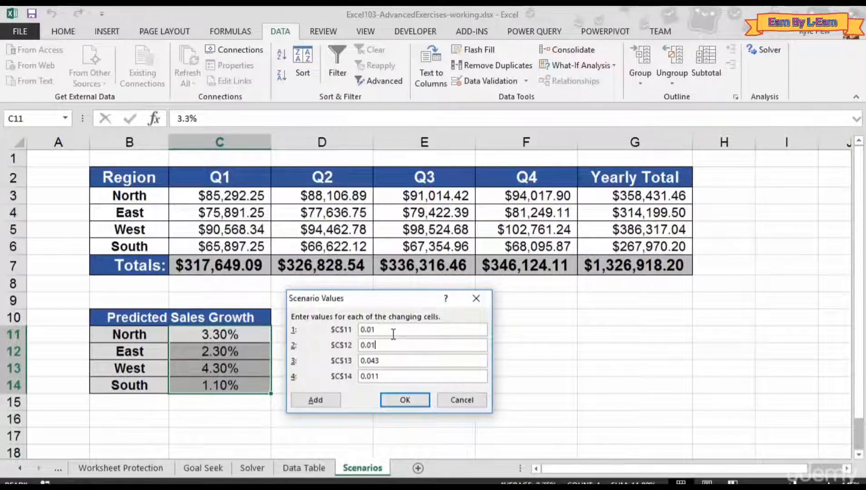
key(Tab)
key(Right)
key(BackSpace)
key(BackSpace)
text(1)
key(Tab)
key(Right)
key(BackSpace)
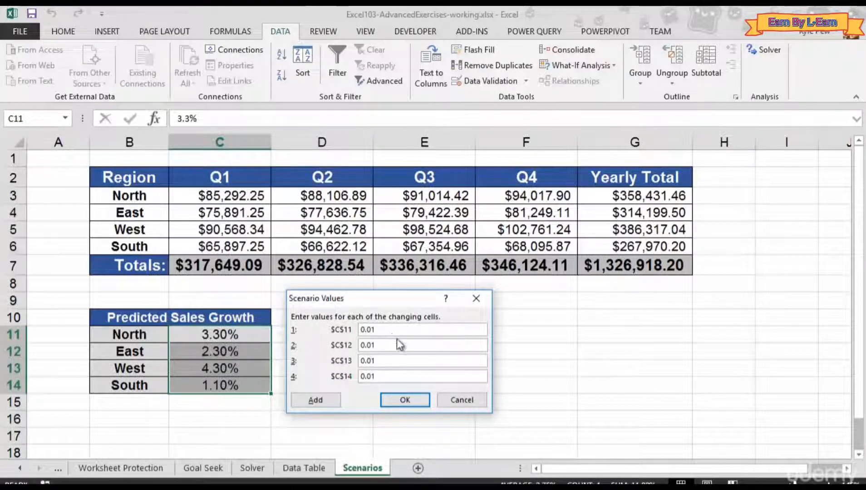
click(413, 399)
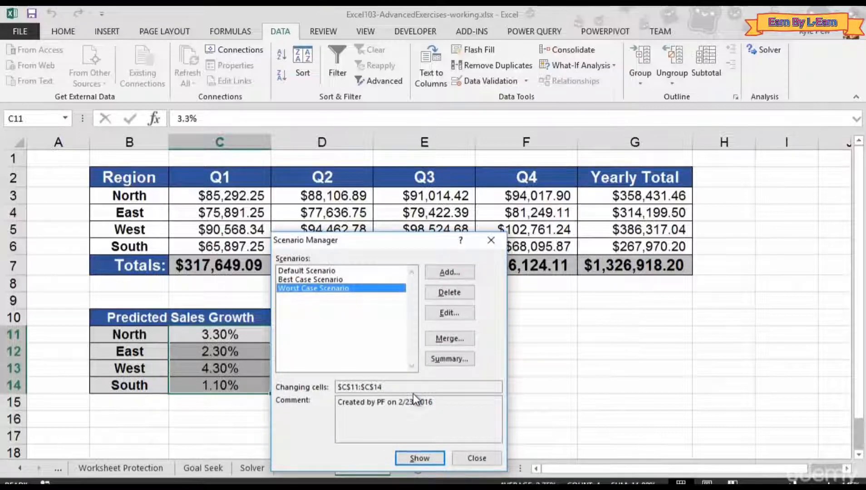
Step: Show the Best Case Scenario on the sheet, keeping the sales table clear of the Scenario Manager window
drag(334, 243, 498, 292)
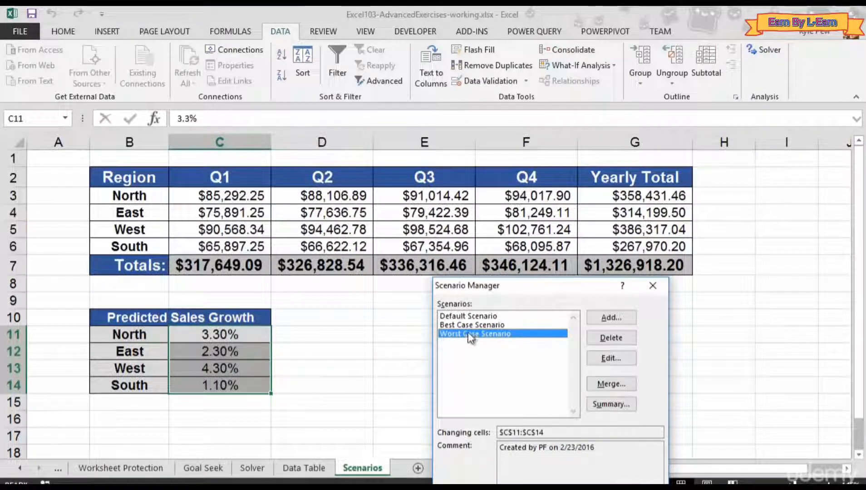
drag(483, 287, 407, 237)
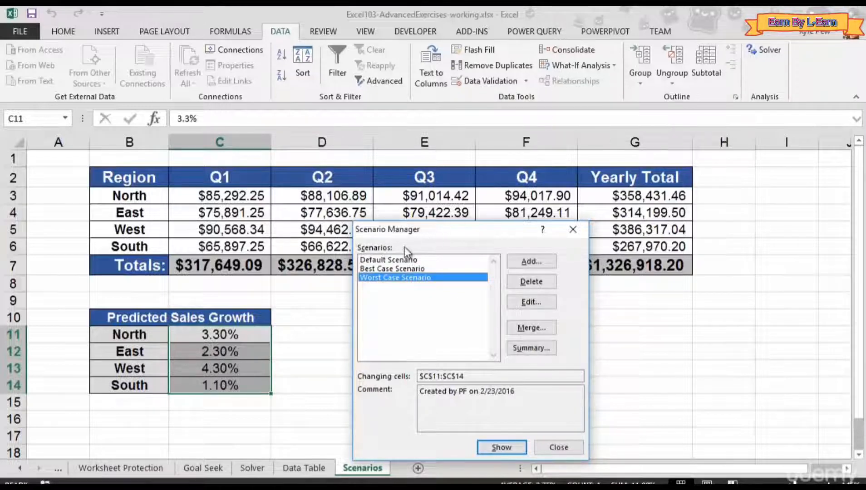
click(386, 269)
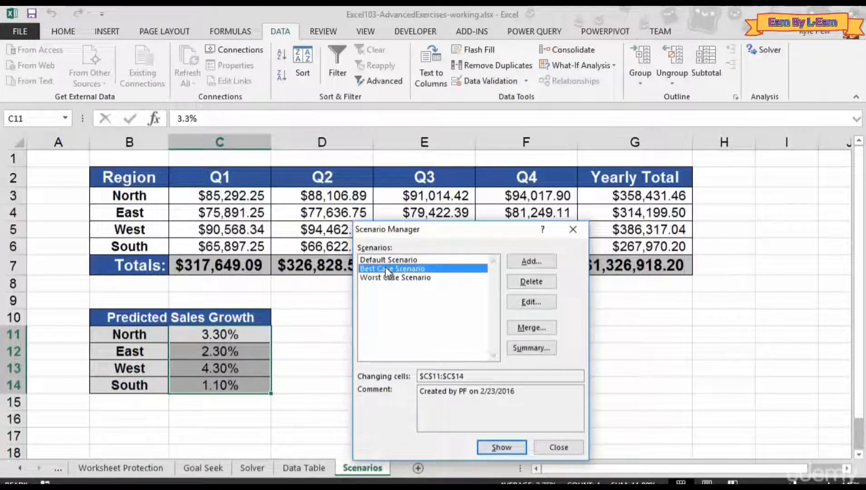
click(499, 448)
drag(370, 231, 435, 315)
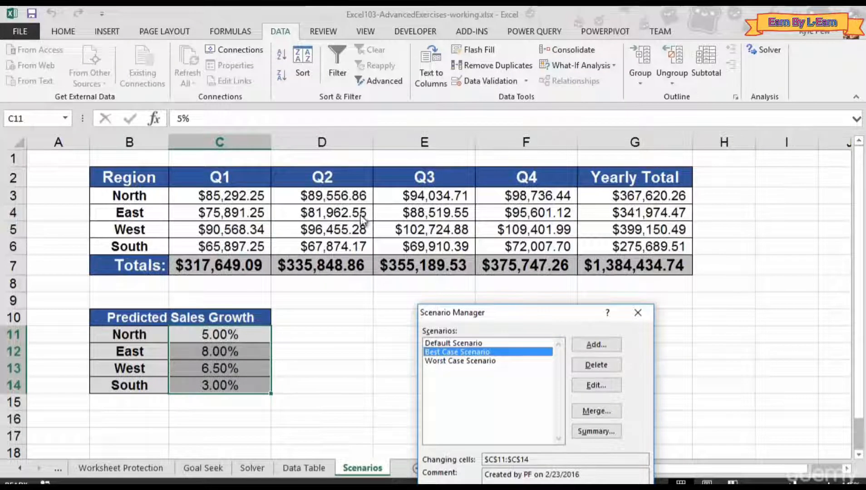
Step: Show the Worst Case Scenario on the sheet, and return the growth rates to the Default Scenario
click(459, 362)
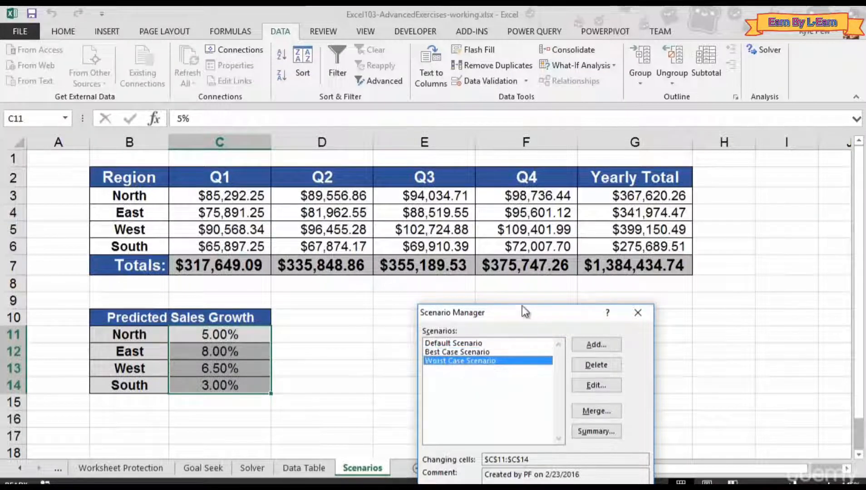
drag(521, 307, 587, 221)
click(624, 447)
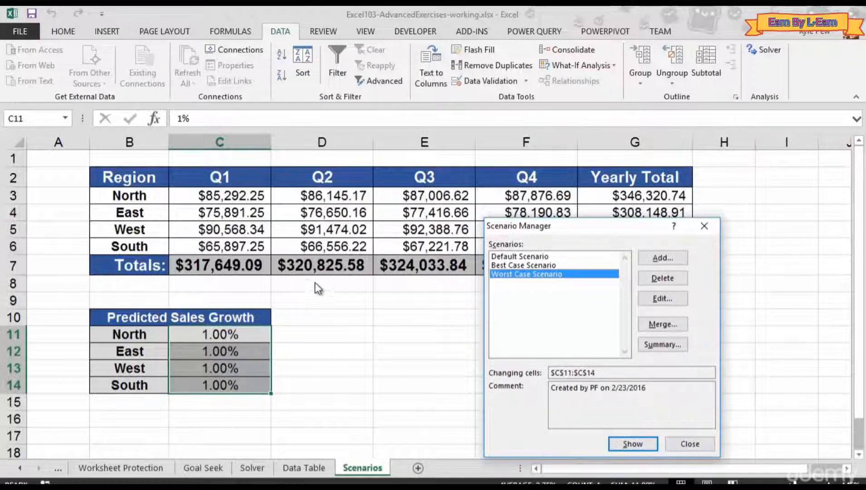
click(503, 257)
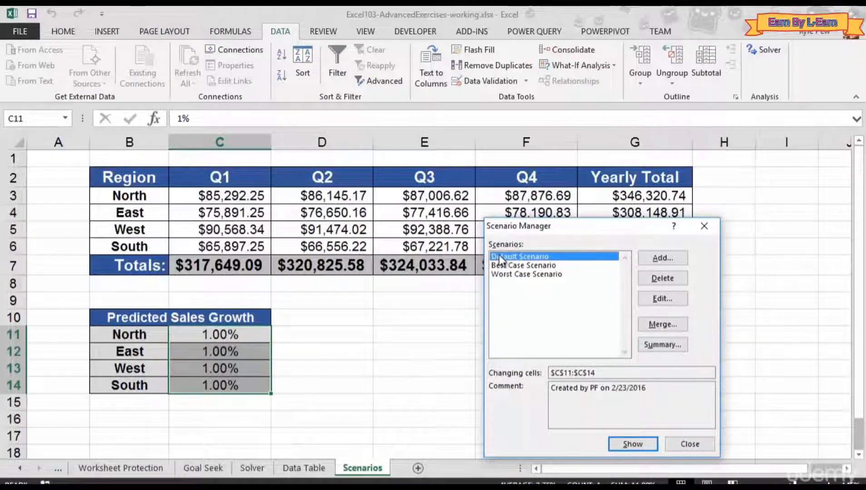
click(642, 446)
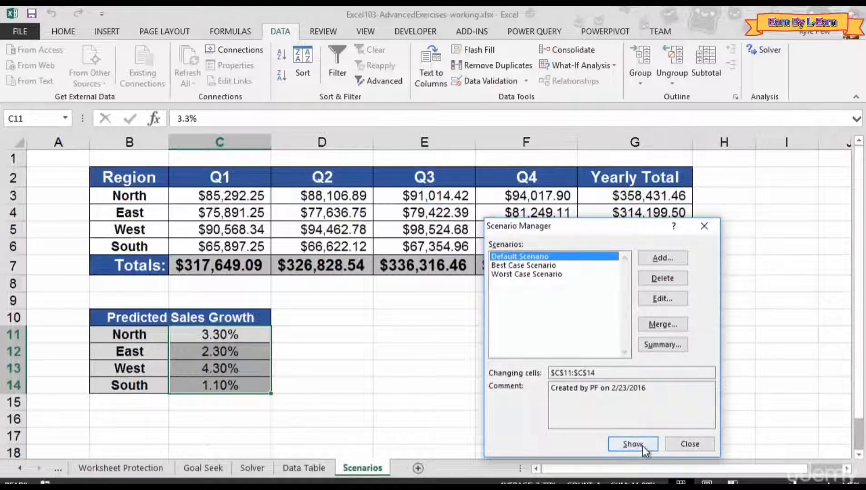